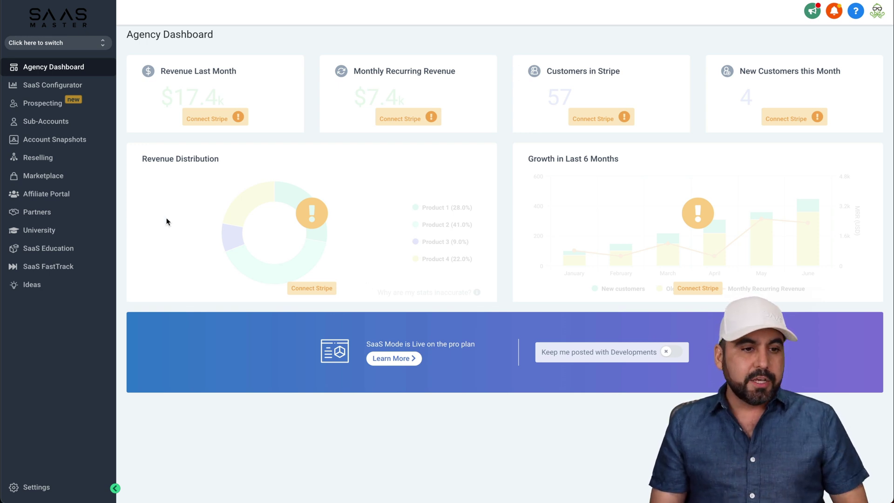
# Open the 'Click here to switch' account switcher to list sub-accounts such as Veeme Media.
pyautogui.click(45, 44)
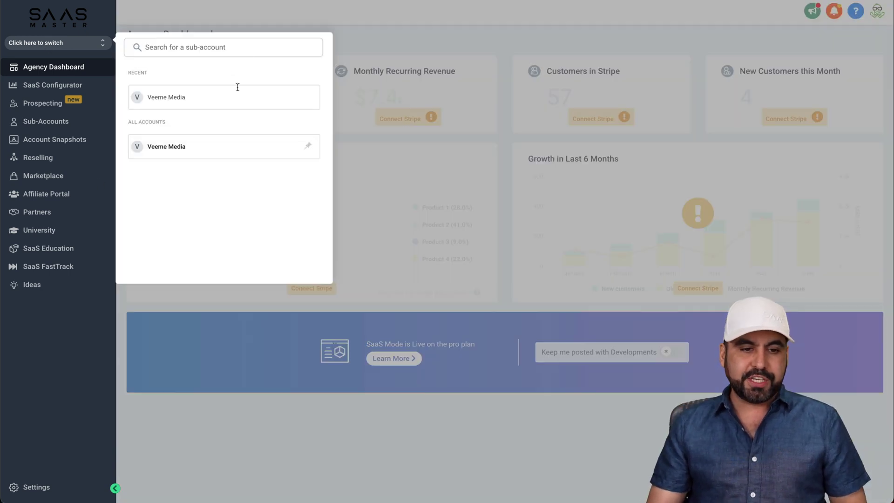
# Switch into Veeme Media and start a new funnel from templates under Sites > Funnels.
pyautogui.click(193, 143)
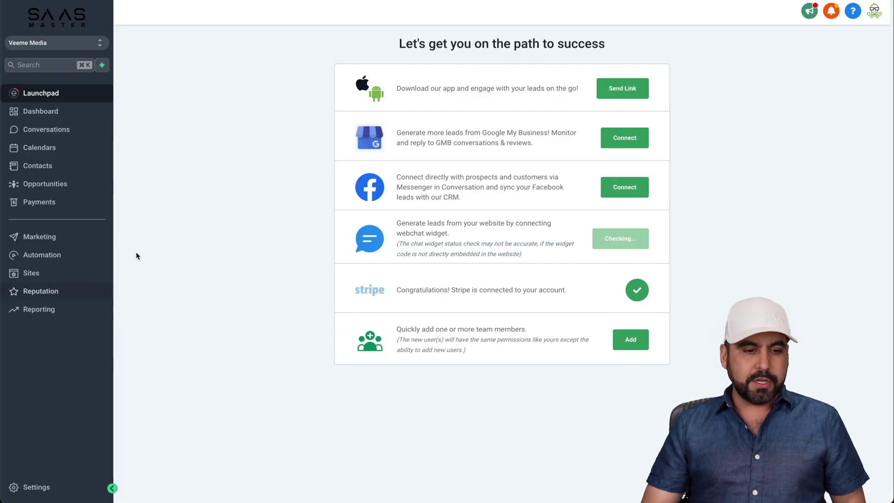
pyautogui.click(46, 278)
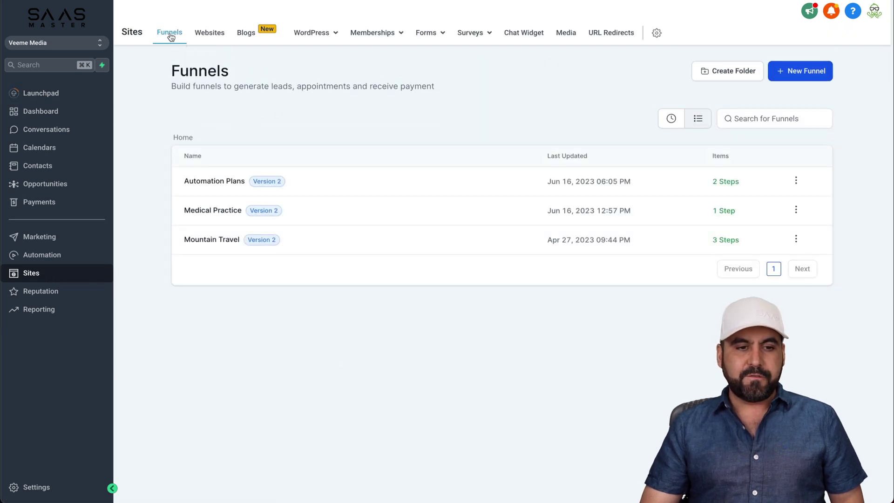
pyautogui.click(784, 79)
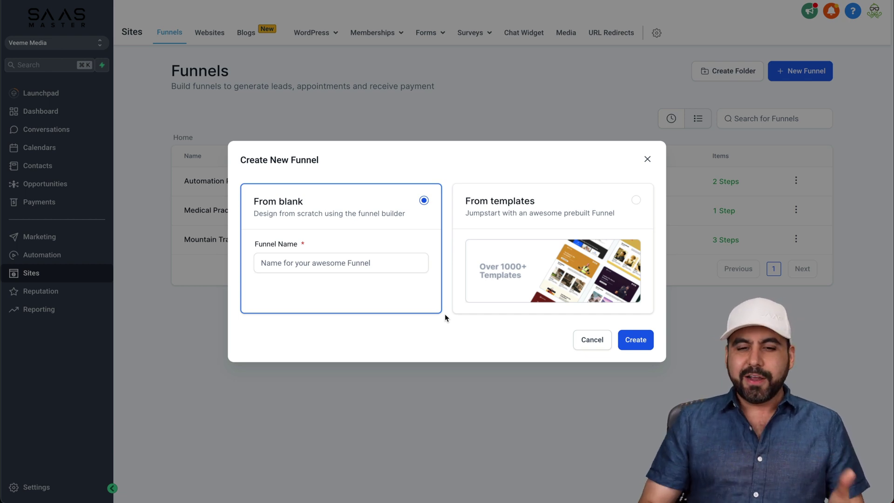
pyautogui.click(545, 226)
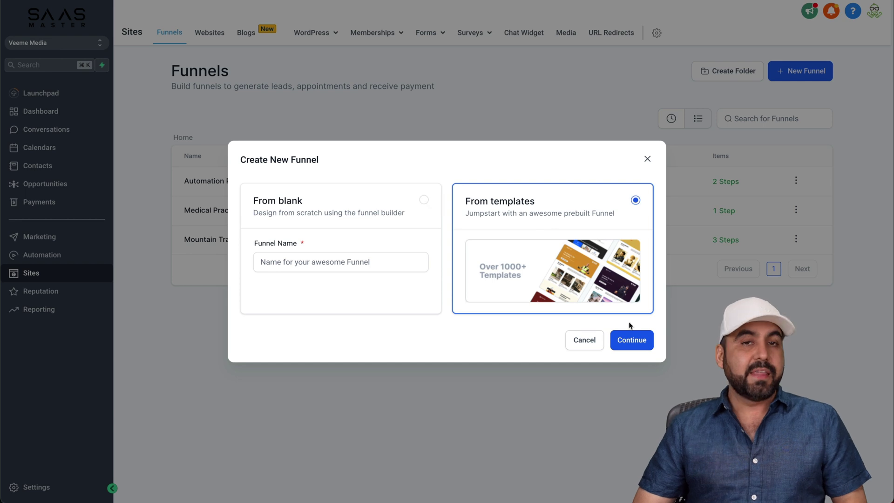
pyautogui.click(634, 341)
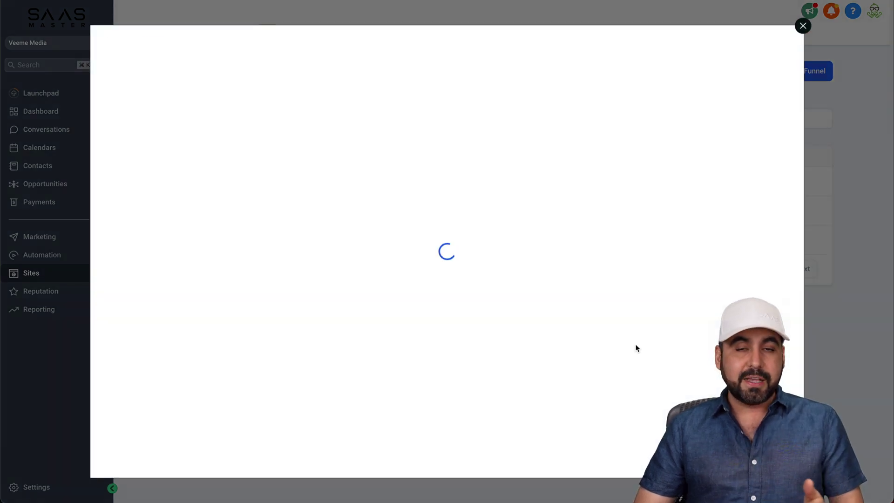
pyautogui.moveTo(335, 179)
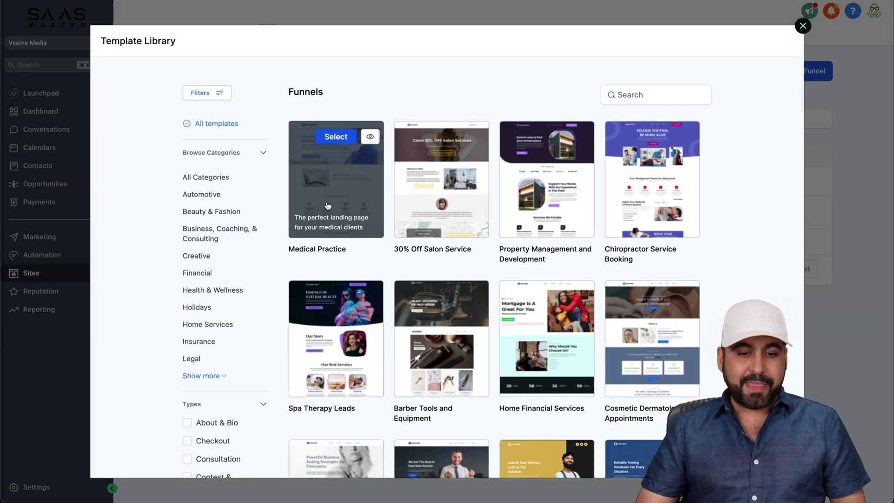
# Preview the Medical Practice template, then return to browse the template library.
pyautogui.click(338, 200)
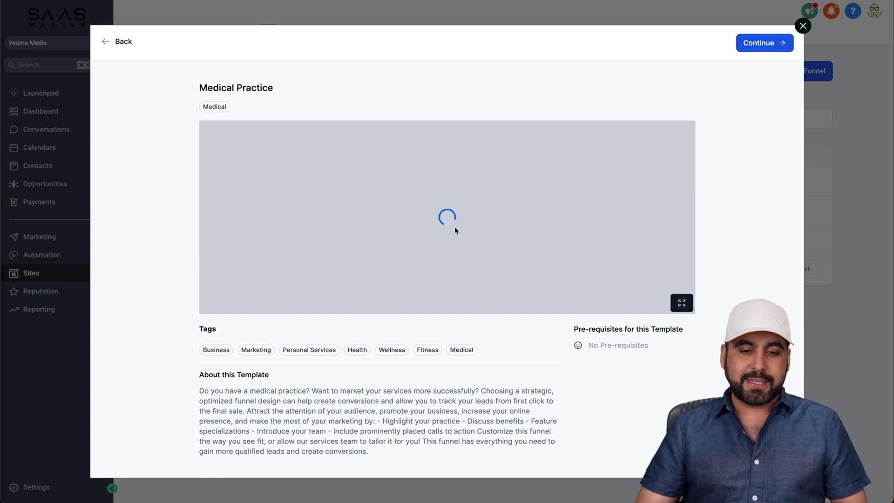
pyautogui.scroll(-3, 463, 235)
pyautogui.scroll(-3, 462, 234)
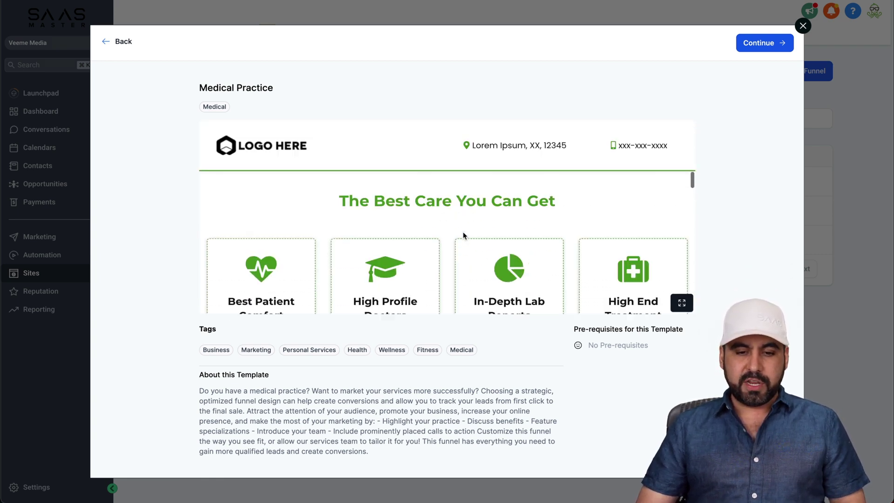
pyautogui.scroll(-3, 463, 235)
pyautogui.scroll(-3, 462, 235)
pyautogui.scroll(-3, 463, 235)
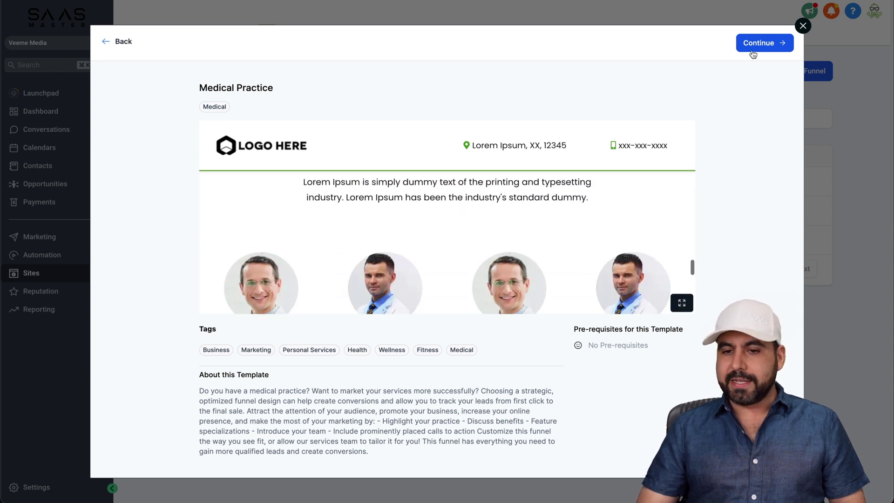
pyautogui.click(129, 44)
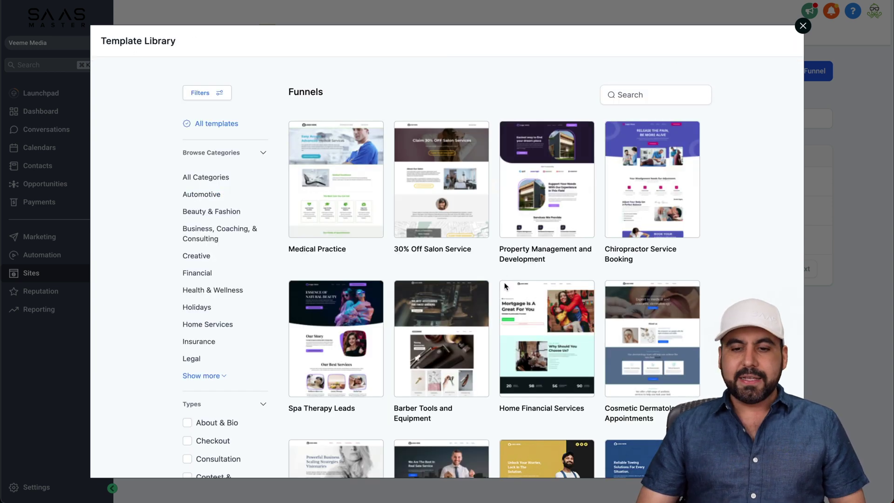
pyautogui.scroll(-4, 572, 324)
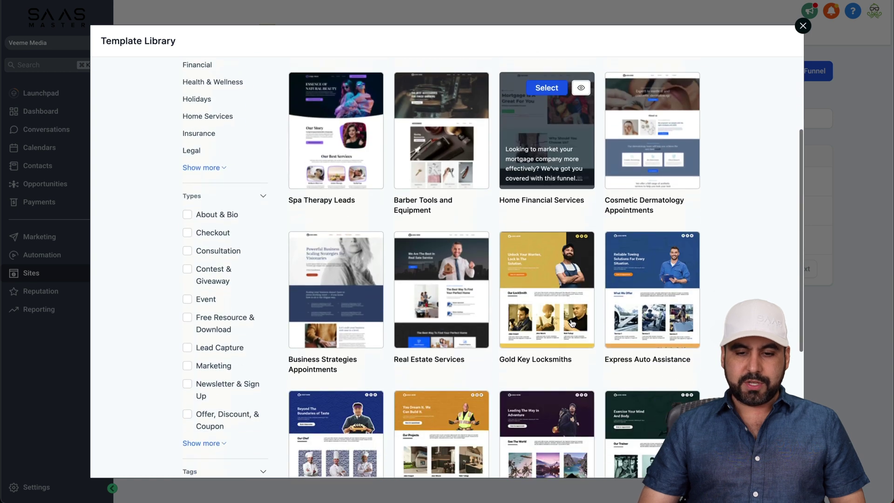
pyautogui.scroll(-2, 572, 323)
pyautogui.scroll(-3, 572, 323)
pyautogui.scroll(-1, 572, 323)
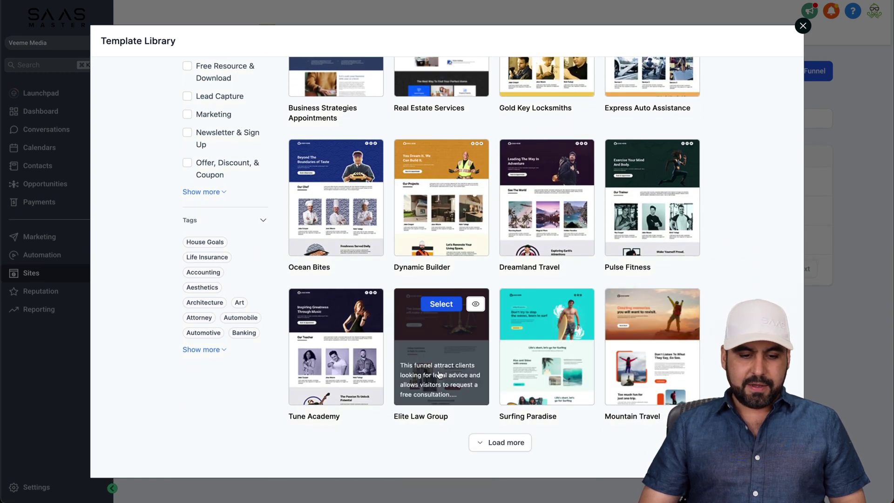
# Preview Tune Academy, accept its image-usage terms, and import it as a funnel.
pyautogui.click(365, 360)
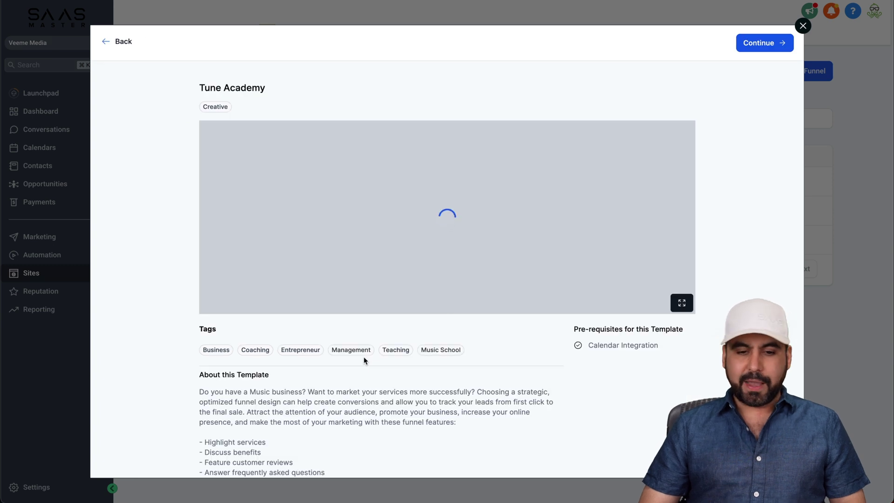
pyautogui.scroll(-5, 385, 221)
pyautogui.scroll(-5, 386, 225)
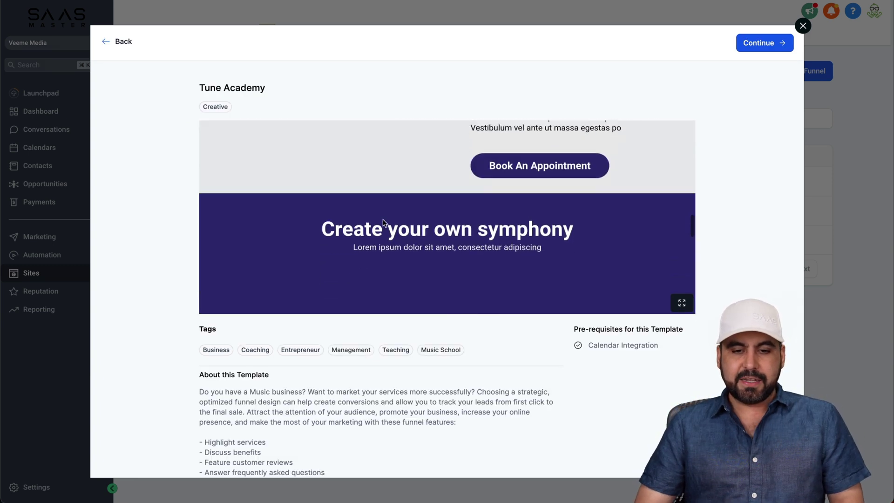
pyautogui.scroll(-5, 385, 224)
pyautogui.click(741, 43)
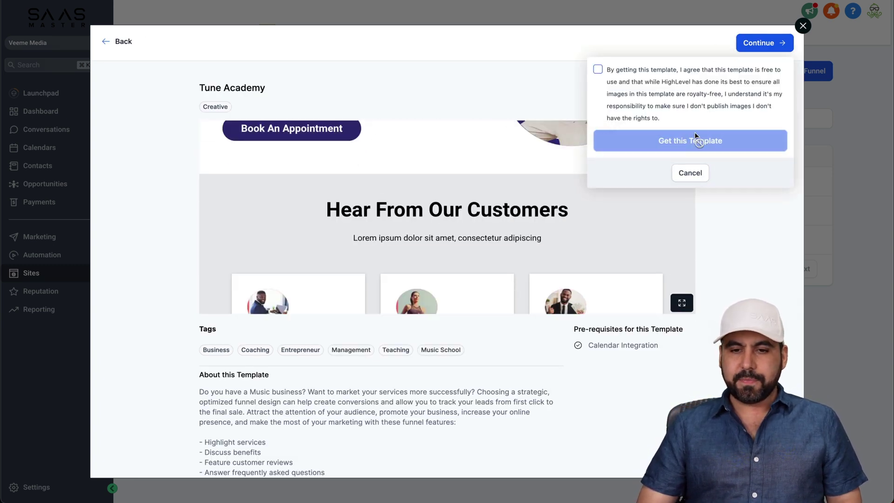
pyautogui.click(598, 70)
pyautogui.click(667, 146)
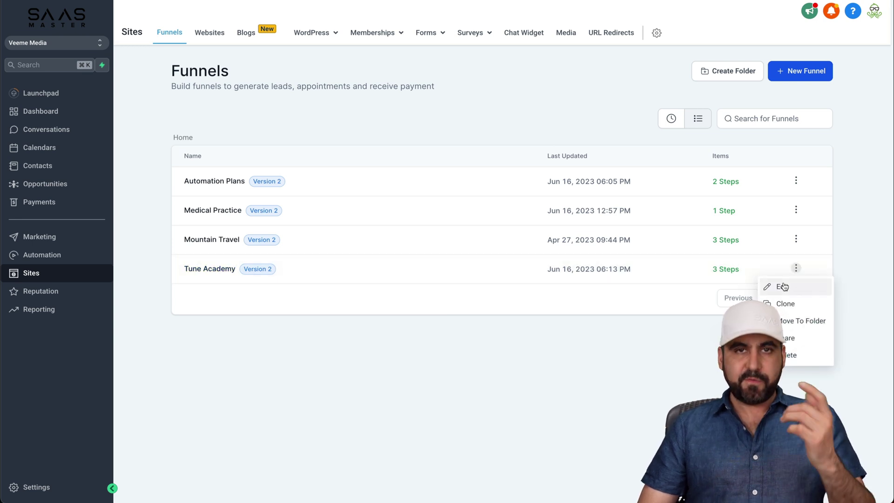
# Open the Tune Academy funnel and edit its Home step page.
pyautogui.click(783, 285)
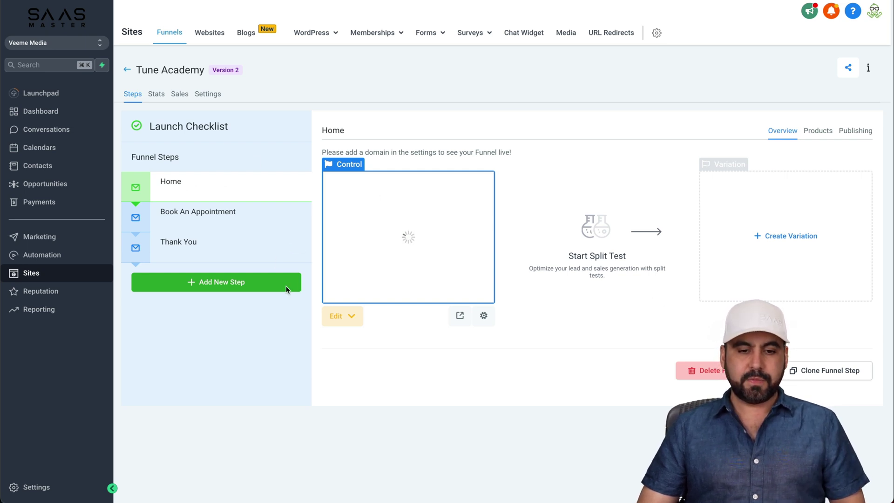
pyautogui.click(351, 321)
pyautogui.click(355, 338)
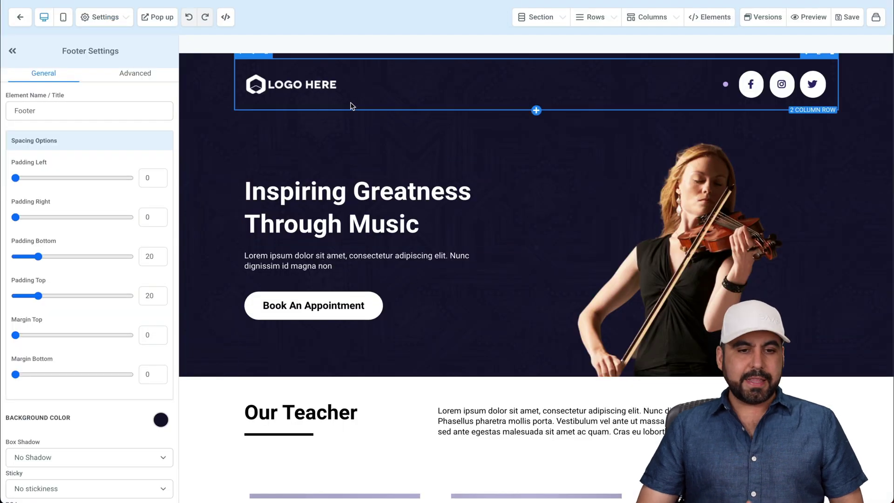
# Review the home page: logo, music headline, violinist hero image and gallery drum photos.
pyautogui.click(307, 85)
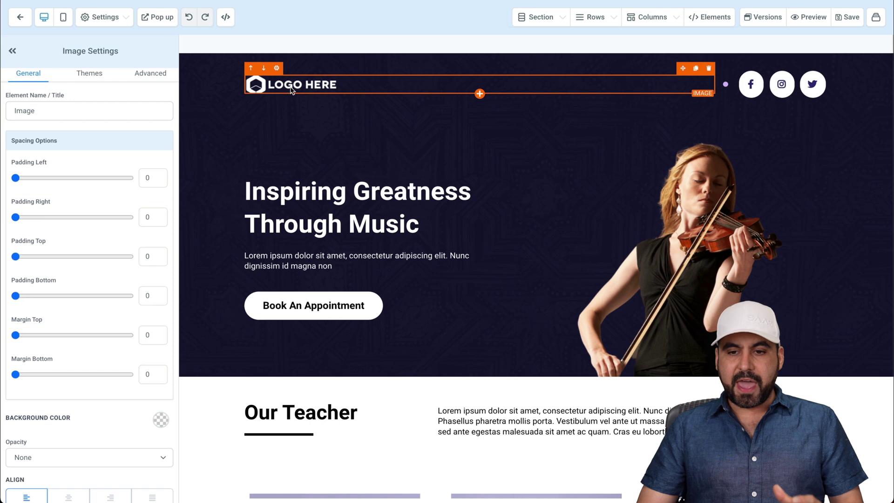
pyautogui.click(345, 192)
pyautogui.click(599, 233)
pyautogui.scroll(-3, 497, 343)
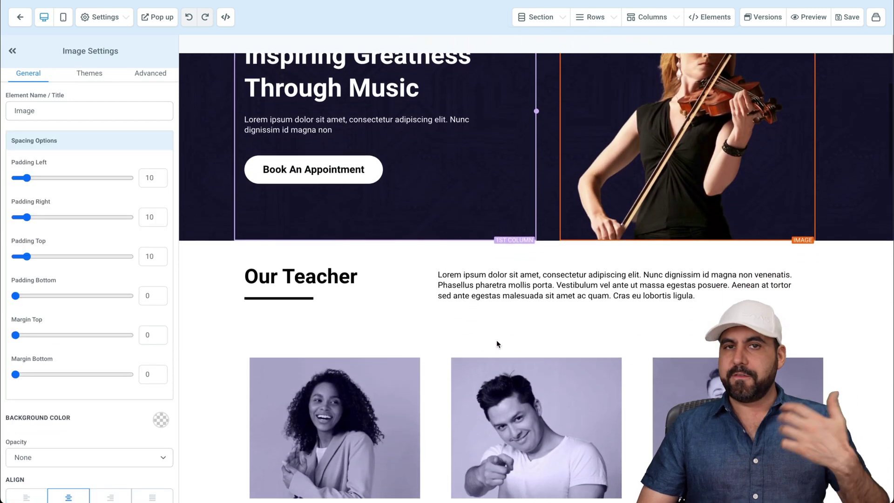
pyautogui.scroll(-3, 496, 344)
pyautogui.scroll(-5, 496, 343)
pyautogui.scroll(-5, 496, 344)
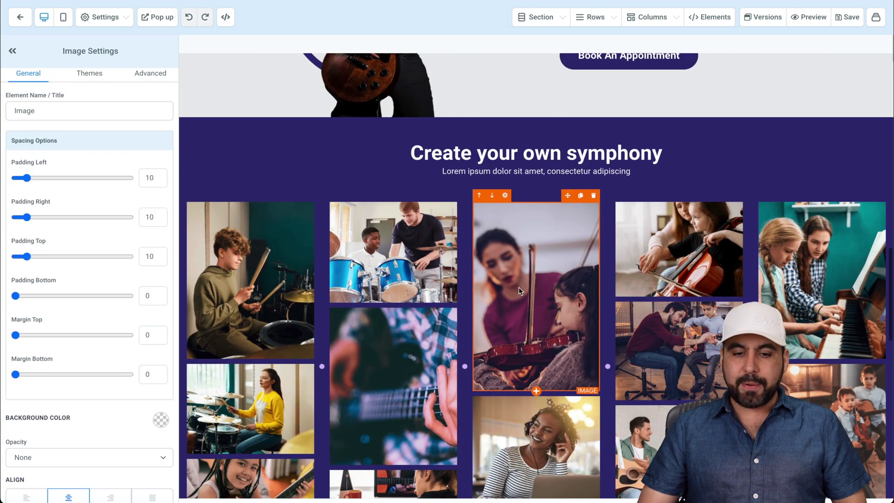
pyautogui.click(397, 272)
pyautogui.click(287, 315)
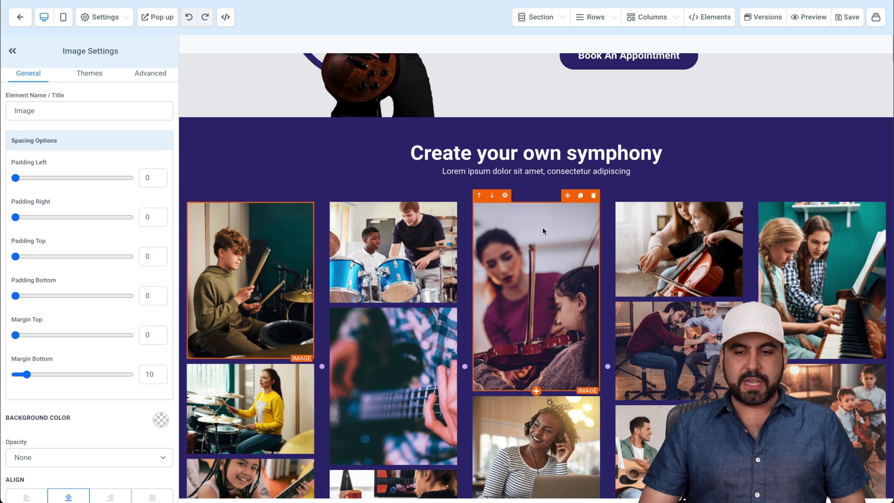
pyautogui.scroll(-5, 548, 292)
pyautogui.scroll(-5, 548, 291)
pyautogui.scroll(10, 548, 292)
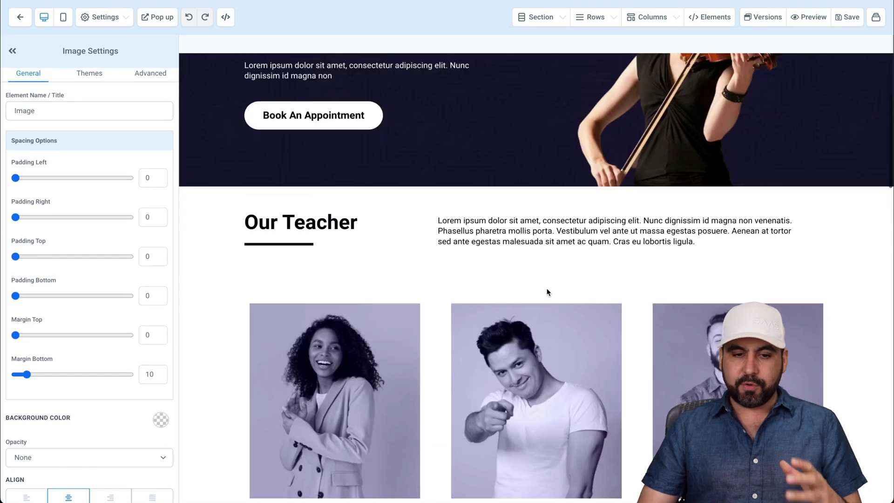
pyautogui.scroll(5, 548, 291)
pyautogui.scroll(-5, 547, 292)
pyautogui.scroll(5, 327, 308)
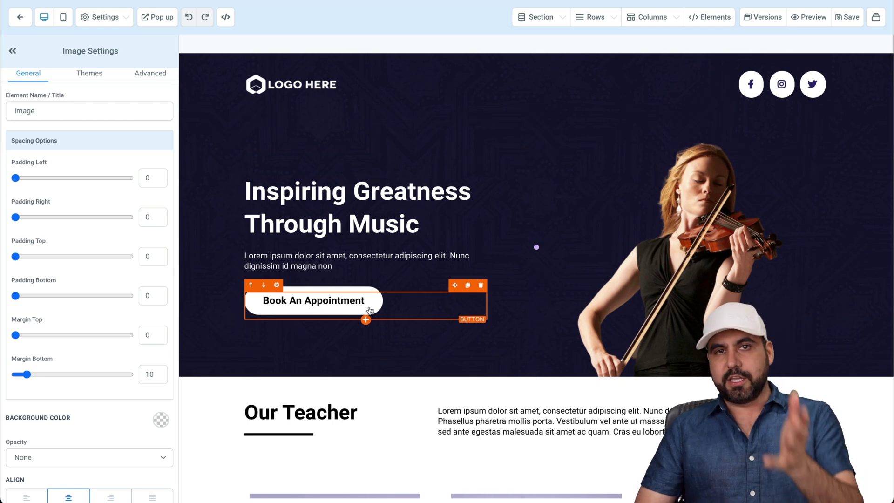
pyautogui.scroll(-10, 371, 311)
pyautogui.scroll(-5, 370, 311)
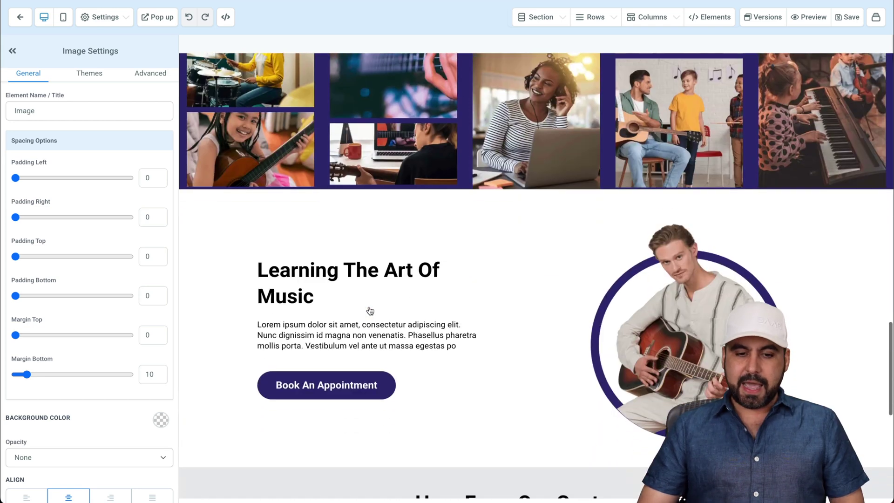
pyautogui.scroll(-5, 365, 314)
pyautogui.scroll(10, 246, 265)
pyautogui.scroll(5, 245, 265)
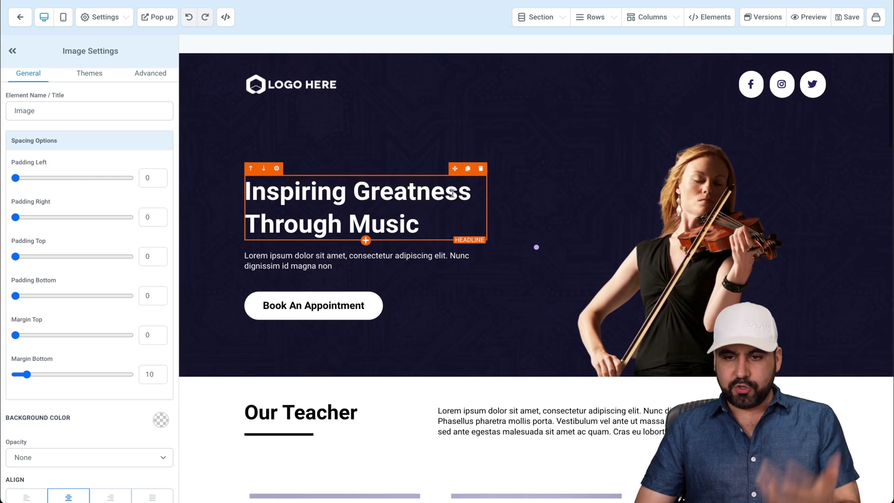
# Save the home page, check its SEO Meta Data fields, and exit the builder.
pyautogui.click(856, 18)
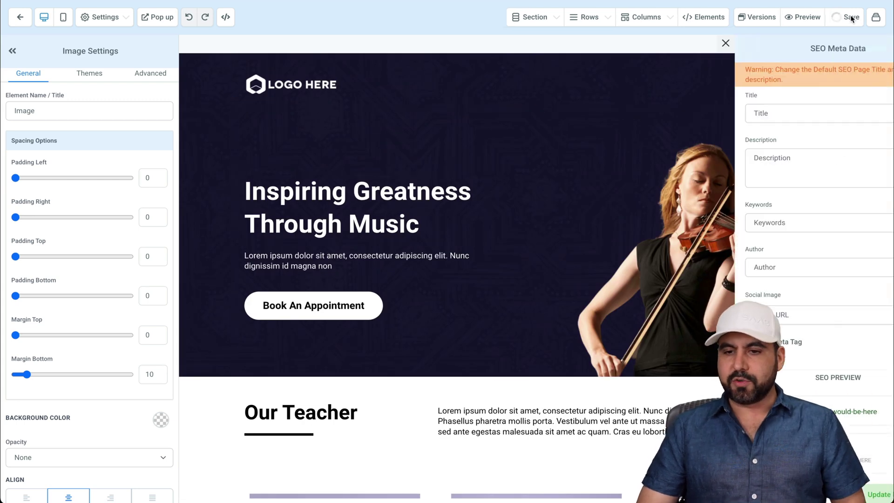
pyautogui.click(742, 115)
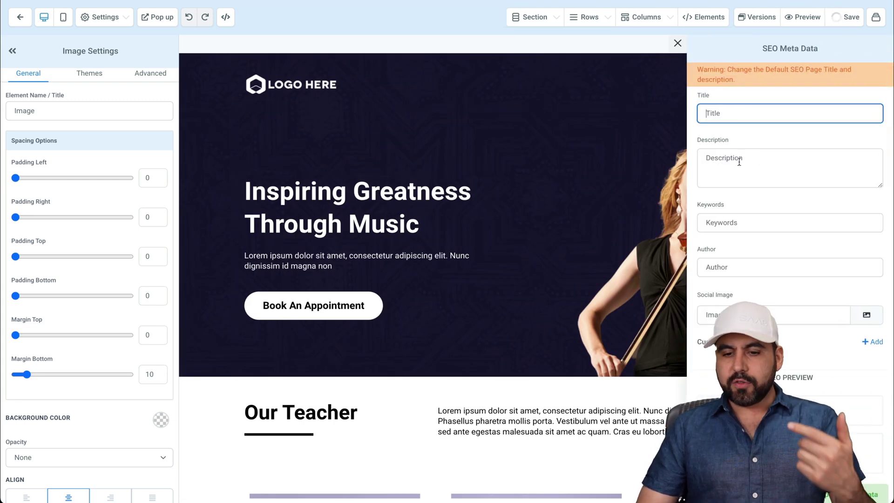
pyautogui.press('Tab')
pyautogui.click(745, 287)
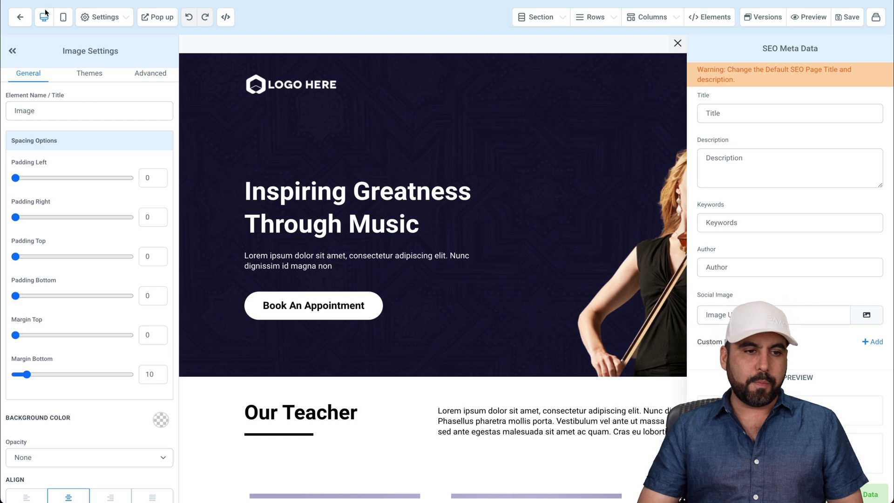
pyautogui.click(20, 17)
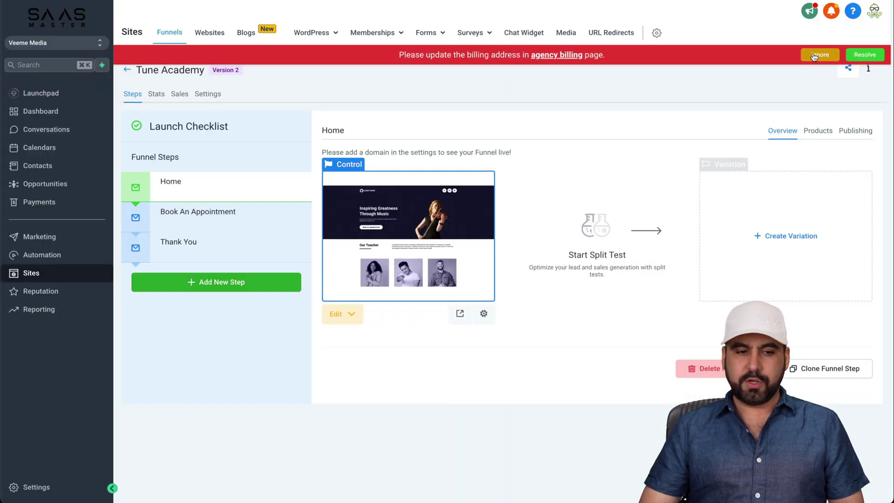
# Dismiss the billing warning, look through the funnel steps, and select Book An Appointment.
pyautogui.click(820, 55)
pyautogui.click(195, 215)
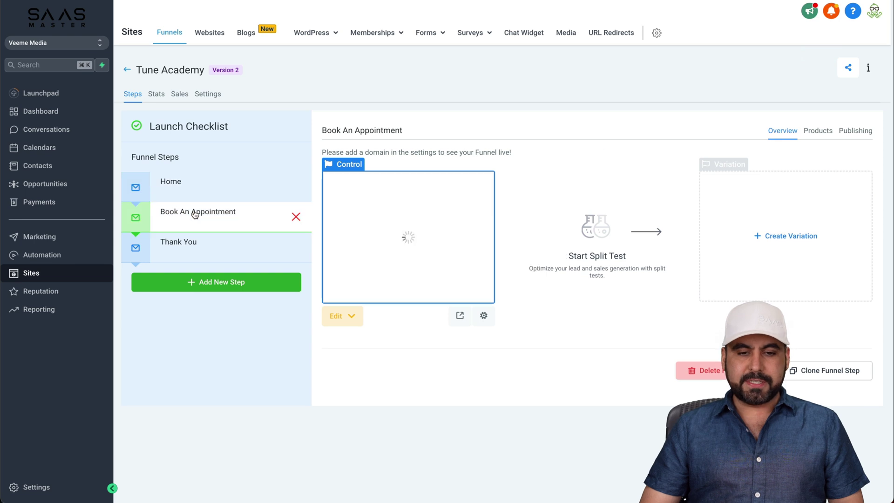
pyautogui.click(186, 251)
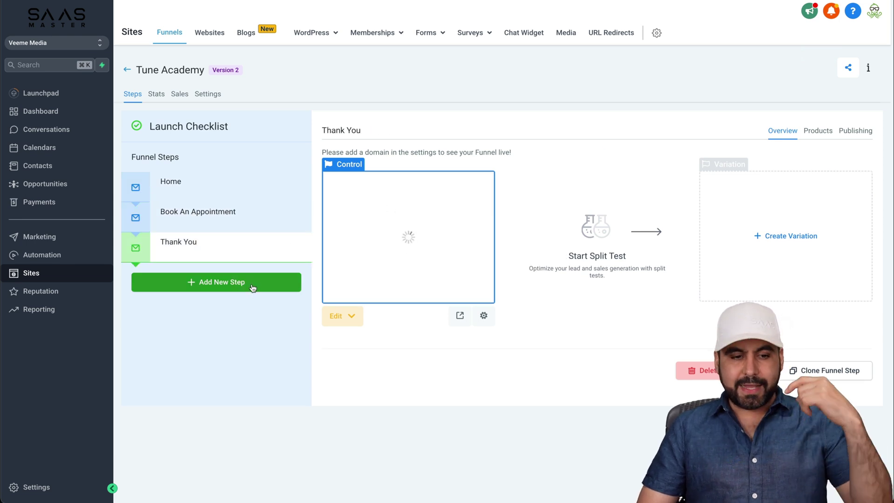
pyautogui.click(252, 285)
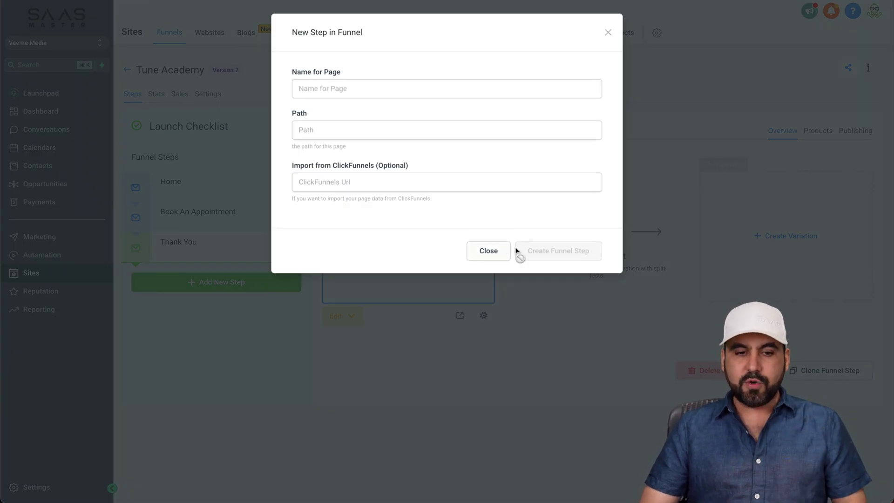
pyautogui.click(489, 251)
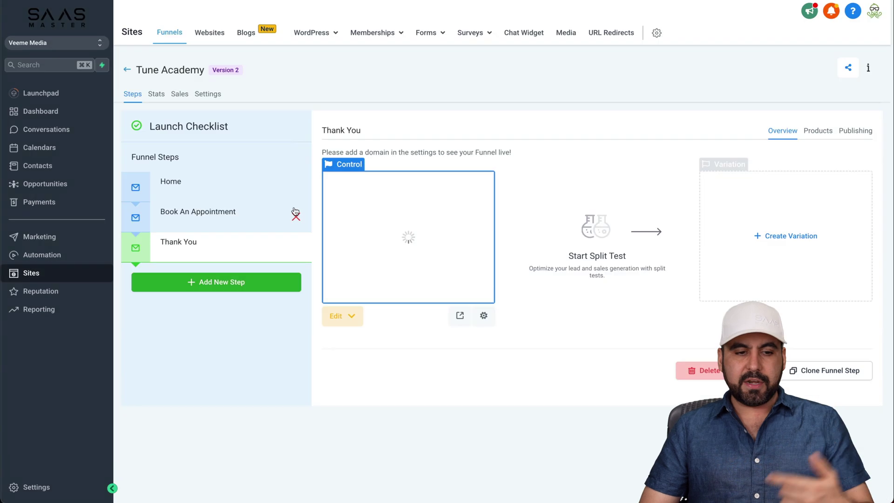
pyautogui.click(261, 193)
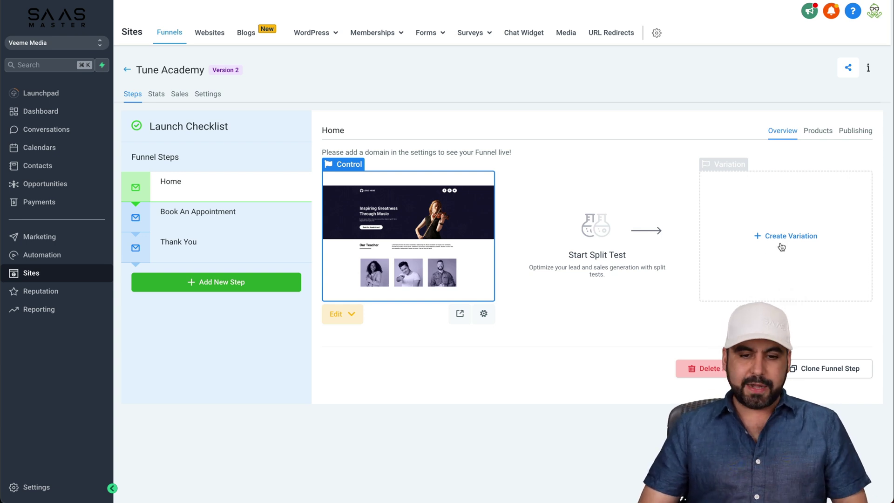
pyautogui.click(203, 218)
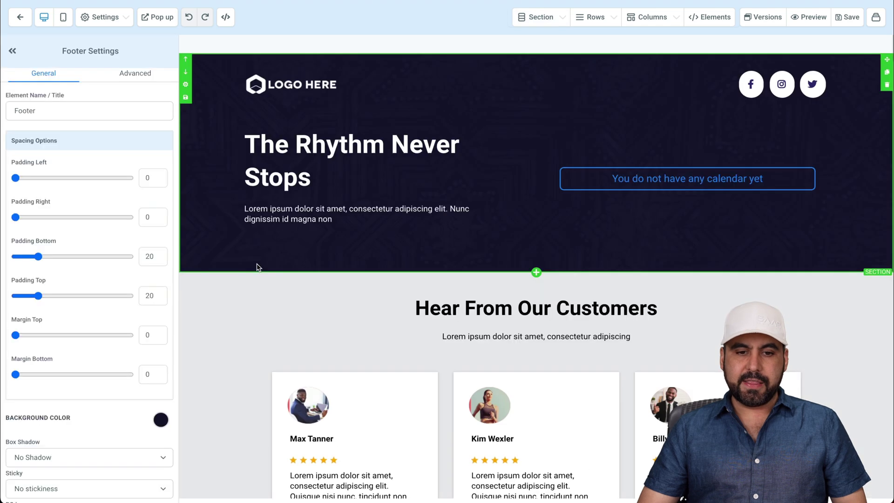
# Link the booking page's calendar element to Main Calendar, save, and return to the steps.
pyautogui.click(647, 185)
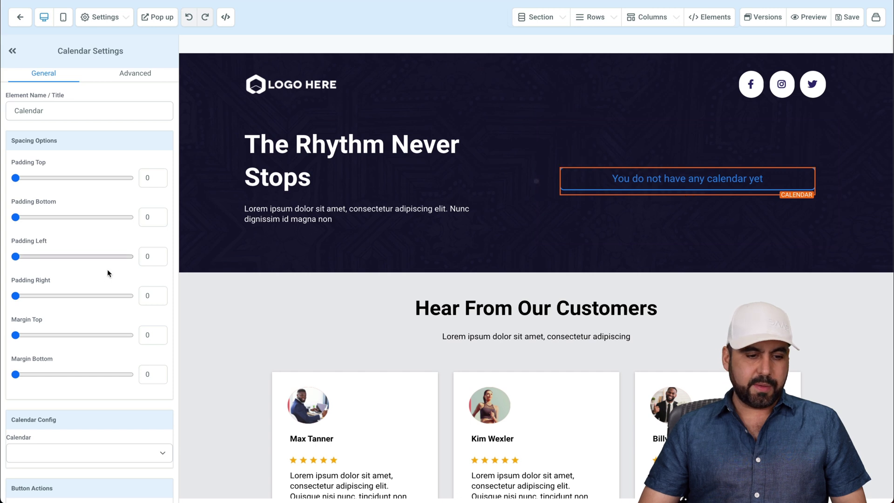
pyautogui.scroll(-2, 108, 280)
pyautogui.click(95, 405)
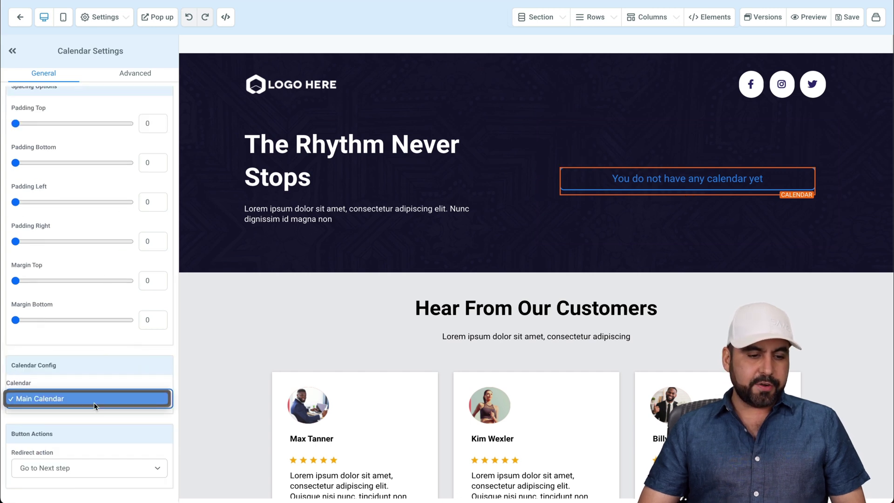
pyautogui.click(78, 399)
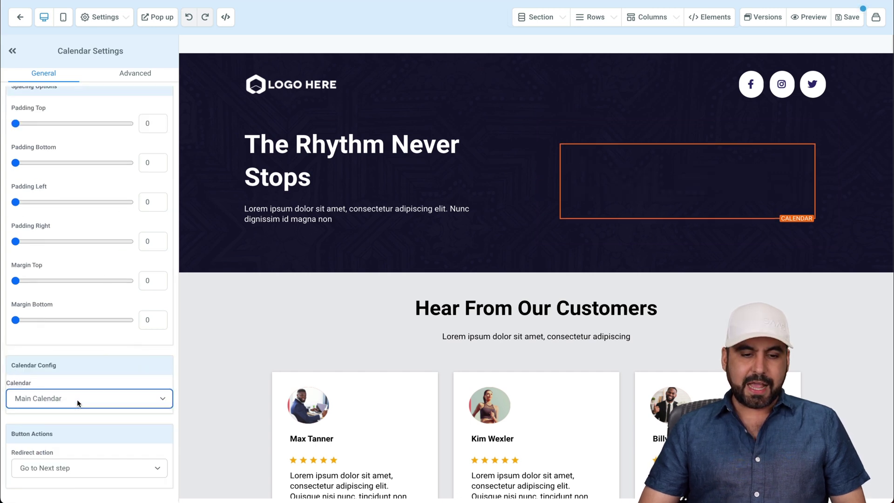
pyautogui.scroll(-5, 730, 252)
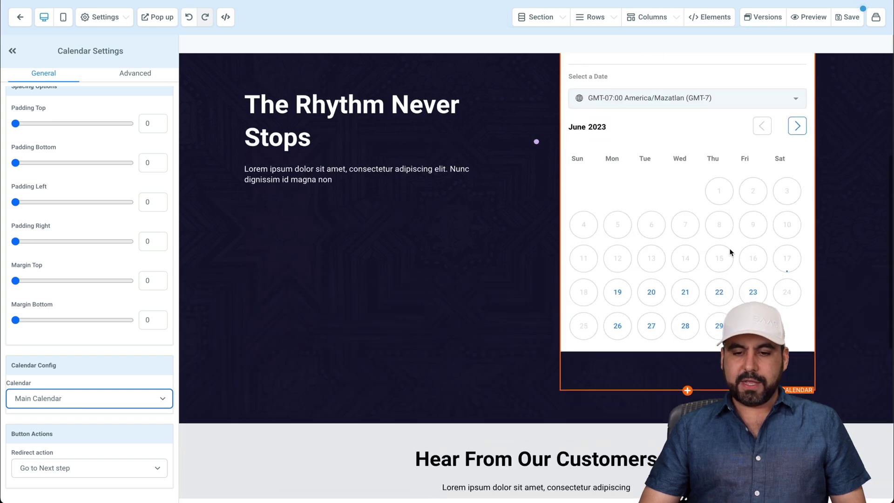
pyautogui.scroll(5, 730, 252)
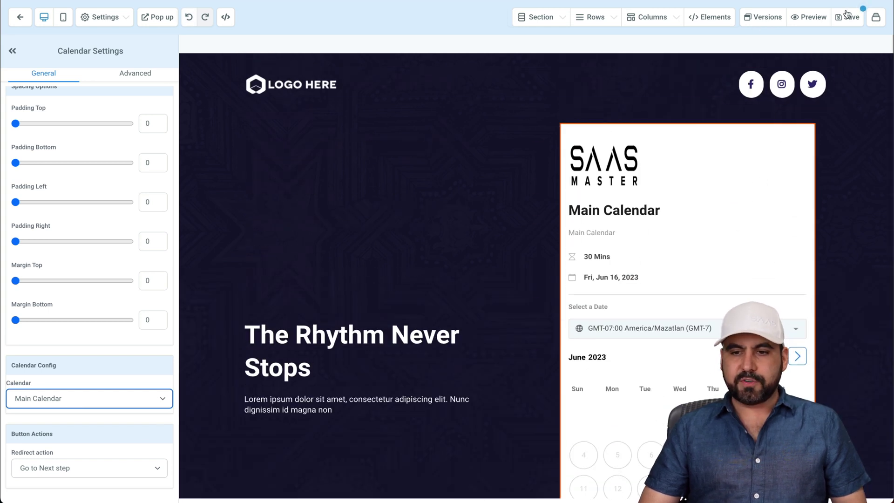
pyautogui.click(850, 16)
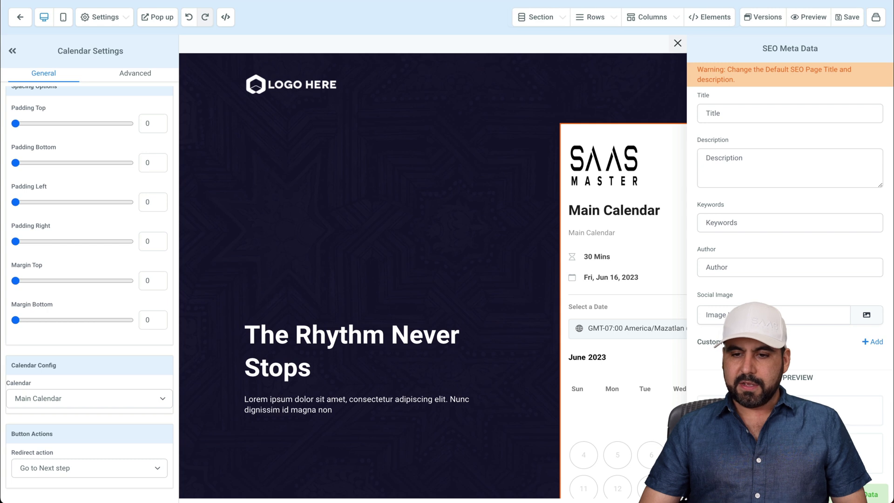
pyautogui.click(16, 19)
# Select the Home step and dismiss the billing address warning.
pyautogui.click(131, 181)
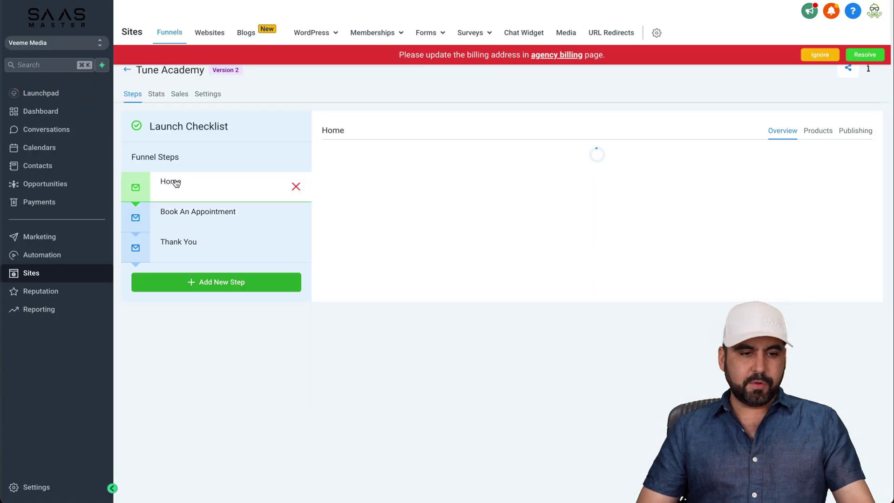
pyautogui.click(819, 55)
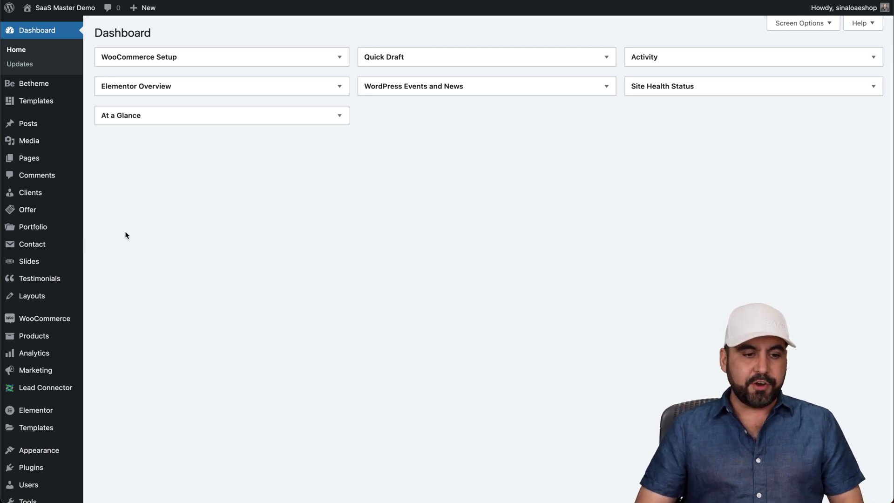
# Copy the LeadConnector plugin name and search for it in Add Plugins.
pyautogui.click(33, 467)
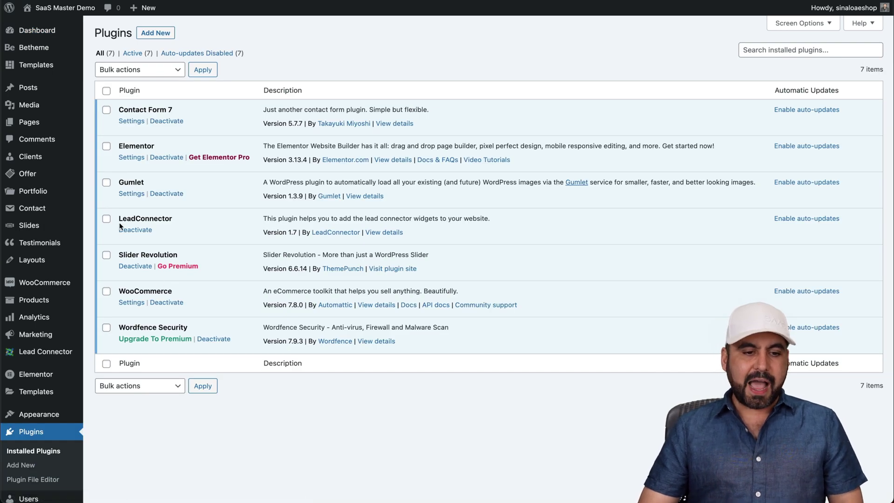
pyautogui.moveTo(117, 220); pyautogui.dragTo(195, 219)
pyautogui.hotkey('ctrl', 'c')
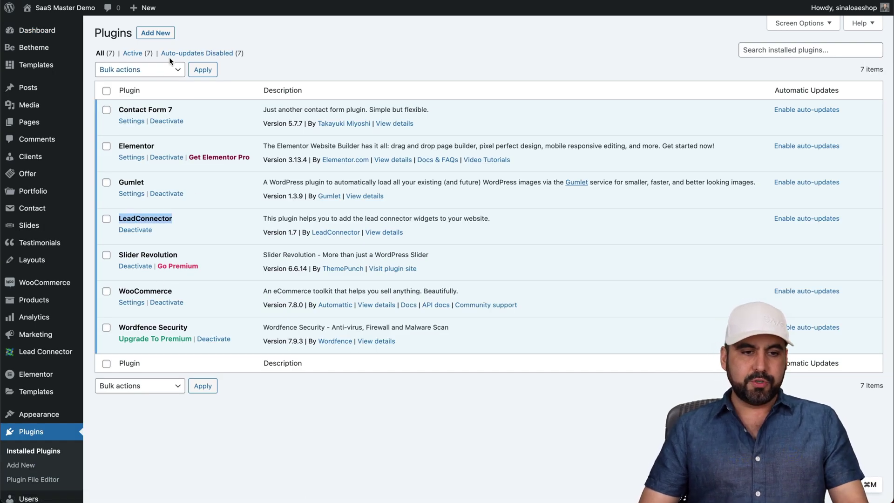
pyautogui.click(161, 33)
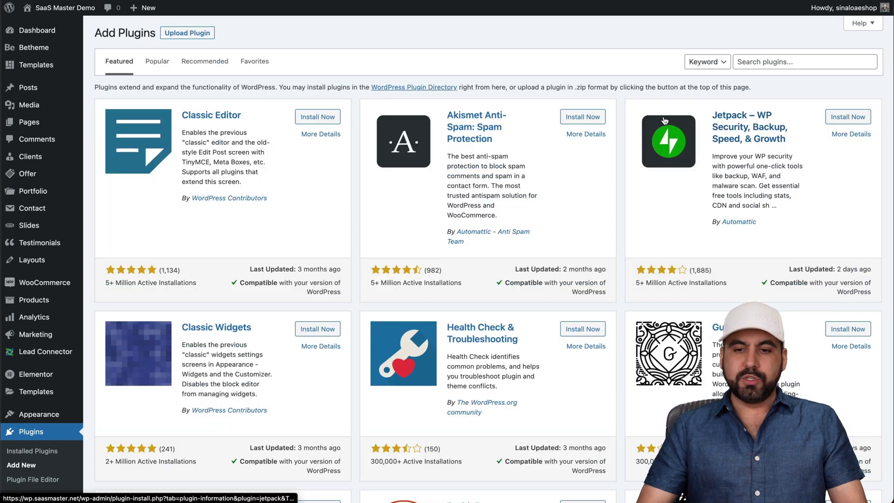
pyautogui.click(773, 65)
pyautogui.hotkey('ctrl', 'v')
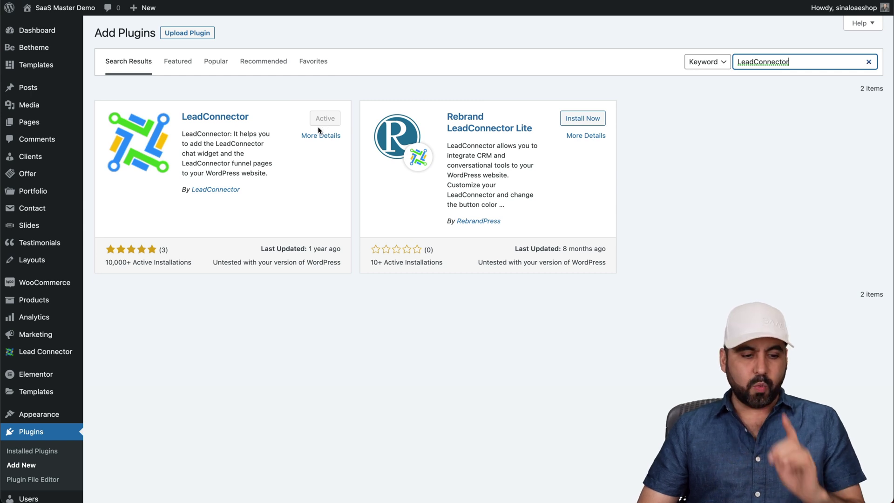
pyautogui.scroll(-2, 317, 127)
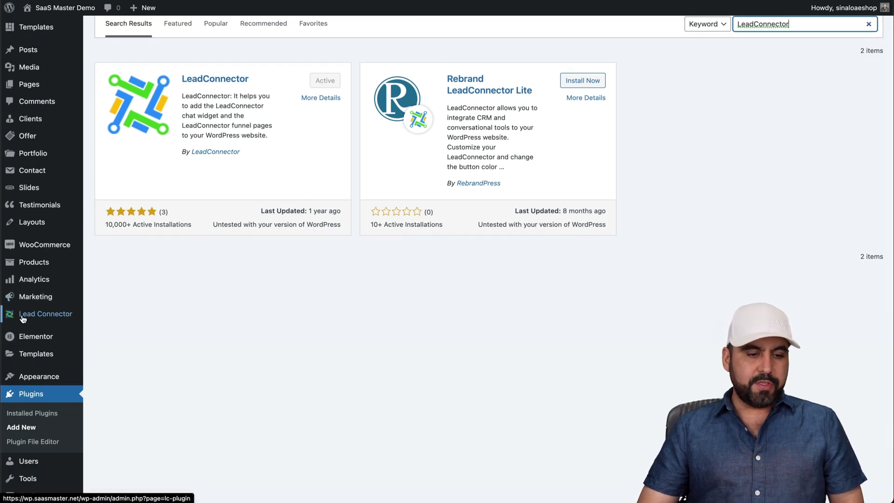
# Open Lead Connector settings and inspect the saved API key.
pyautogui.click(27, 316)
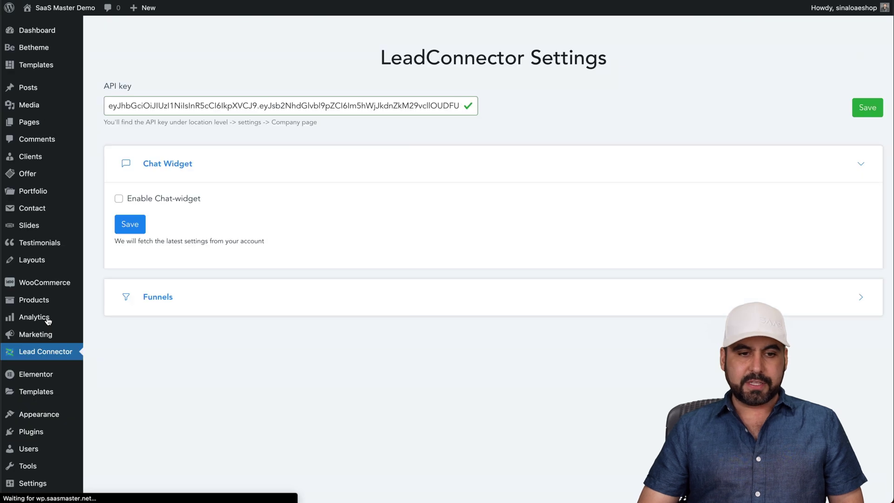
pyautogui.moveTo(102, 89); pyautogui.dragTo(135, 87)
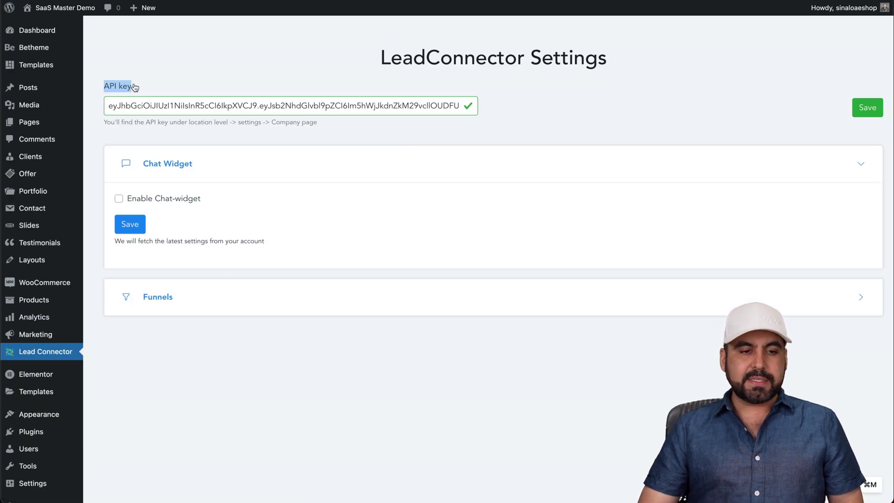
pyautogui.click(226, 106)
pyautogui.click(426, 123)
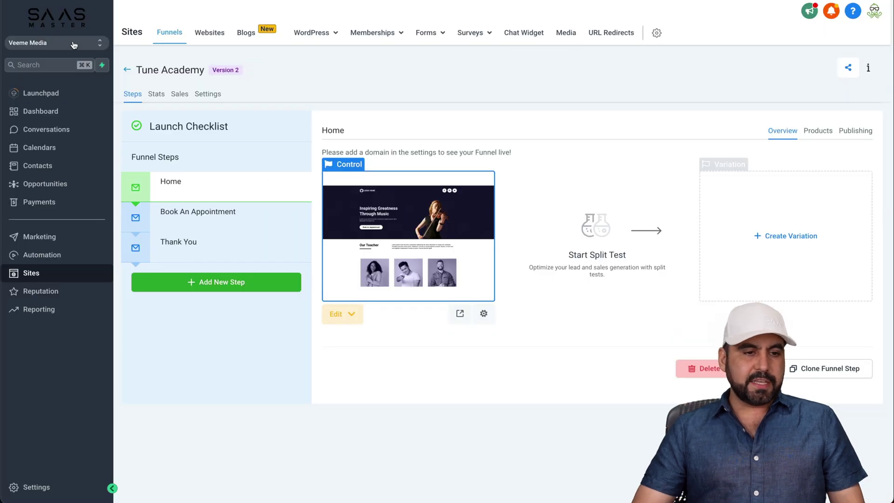
# Switch to Agency View and open Settings > API Keys.
pyautogui.click(93, 43)
pyautogui.click(162, 77)
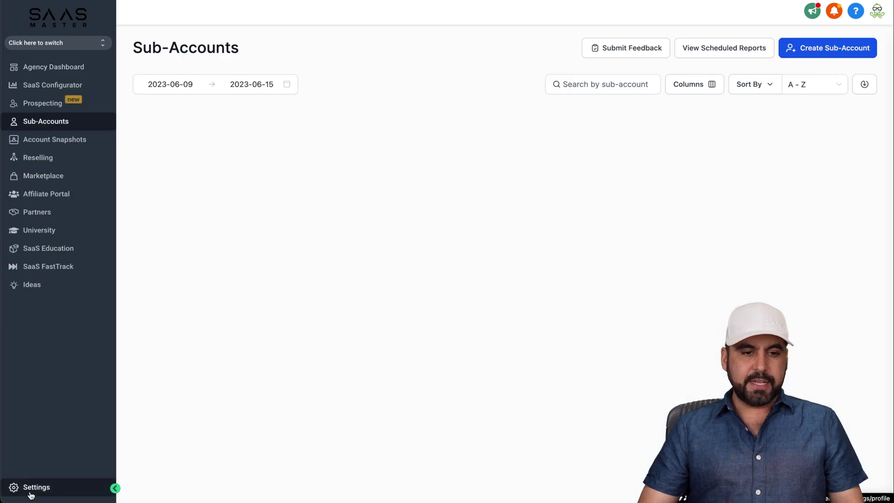
pyautogui.click(31, 489)
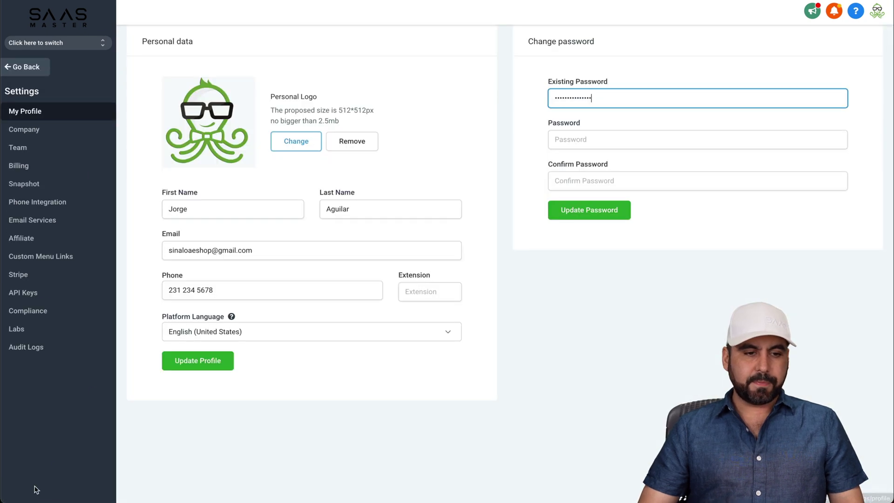
pyautogui.click(42, 295)
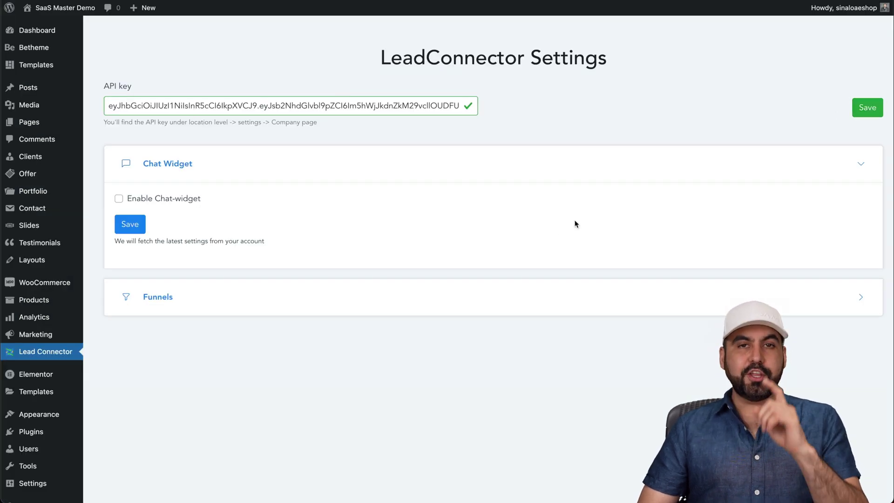
# Add a new LeadConnector funnel page using the Tune Academy funnel's Home step.
pyautogui.click(158, 296)
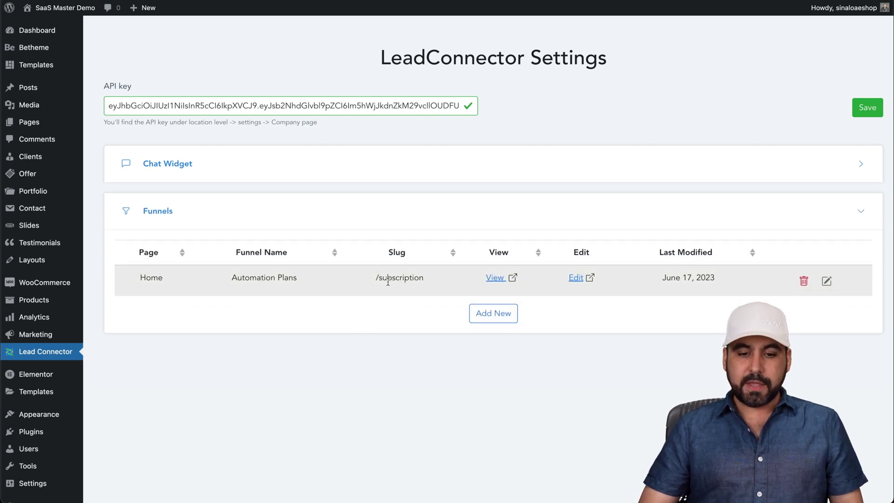
pyautogui.click(502, 313)
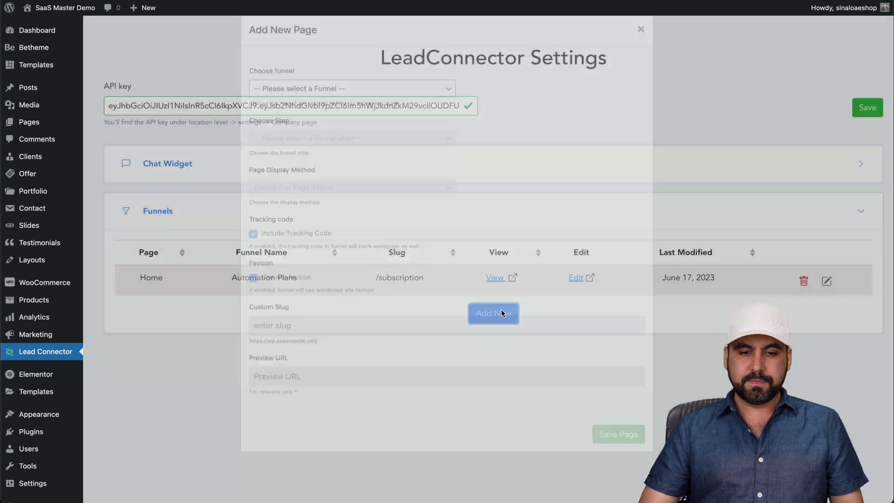
pyautogui.click(294, 105)
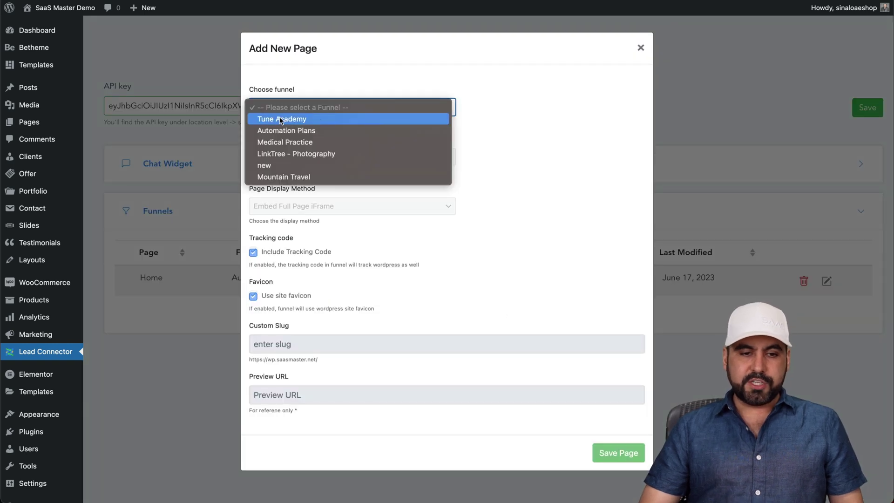
pyautogui.click(307, 118)
pyautogui.click(351, 157)
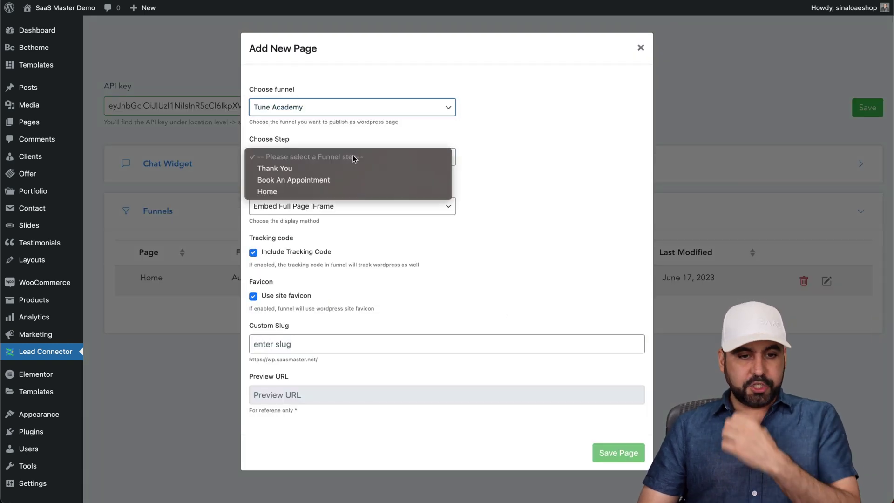
pyautogui.click(347, 191)
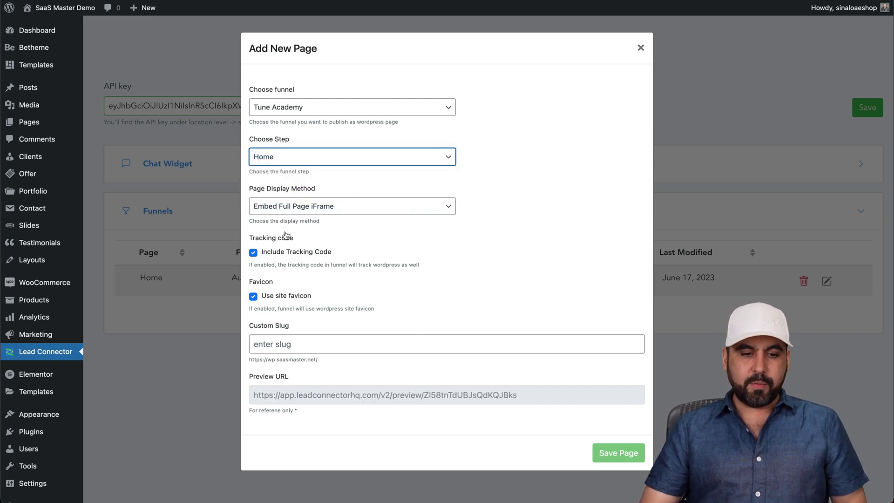
# Keep Embed Full Page iFrame, set the slug to 'tune', and save the page.
pyautogui.click(370, 208)
pyautogui.click(497, 222)
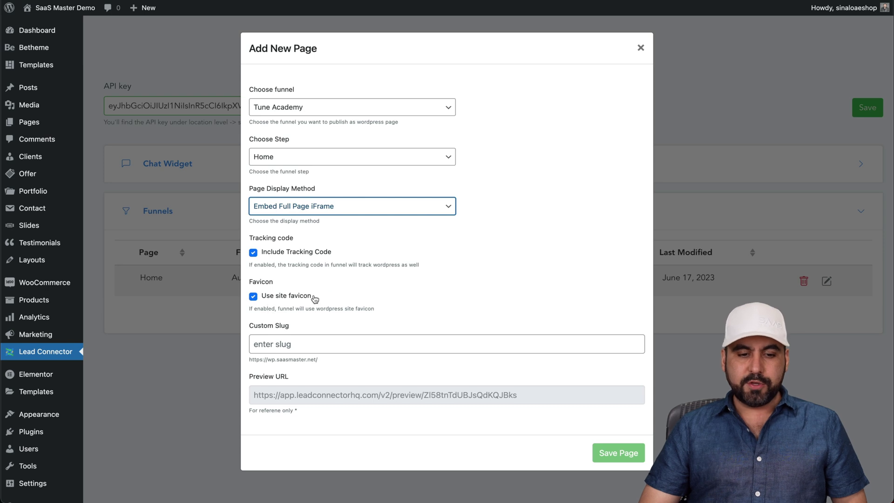
pyautogui.click(286, 343)
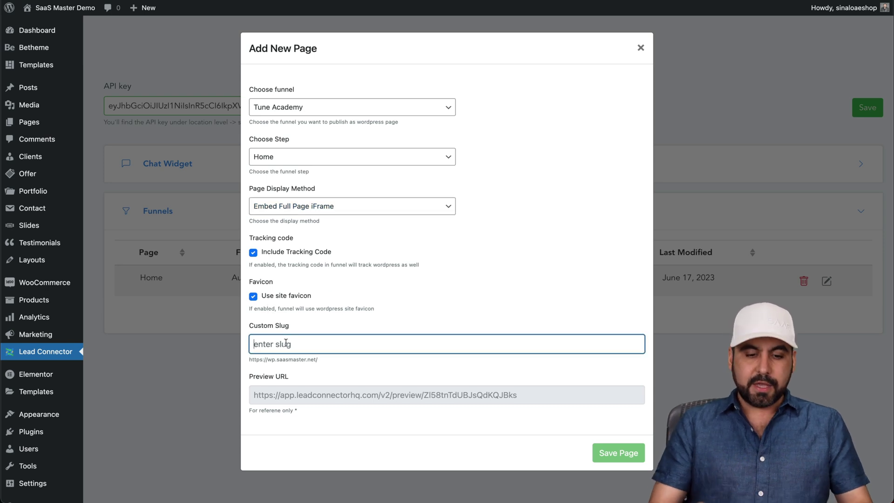
pyautogui.write('tun')
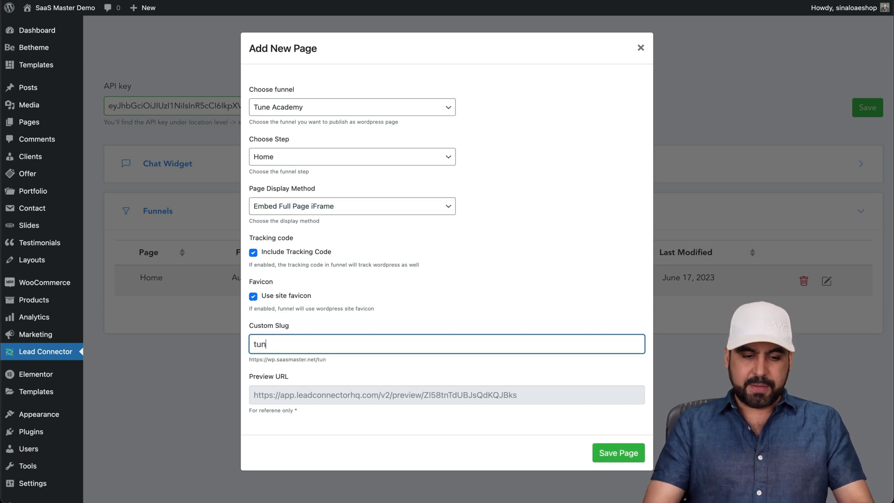
pyautogui.write('e')
pyautogui.moveTo(257, 359); pyautogui.dragTo(355, 361)
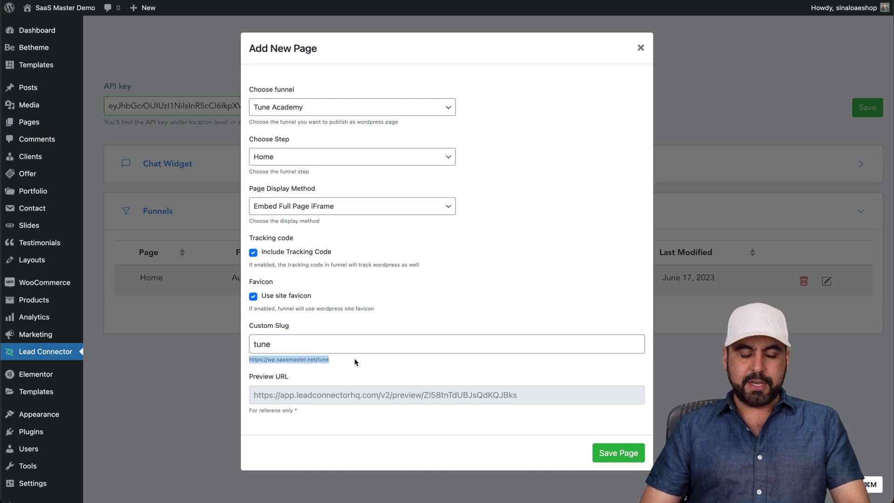
pyautogui.click(355, 363)
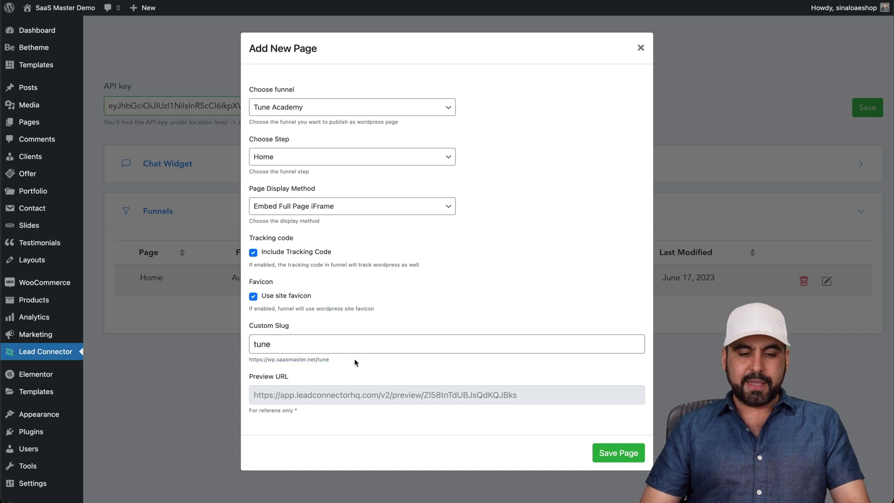
pyautogui.click(615, 452)
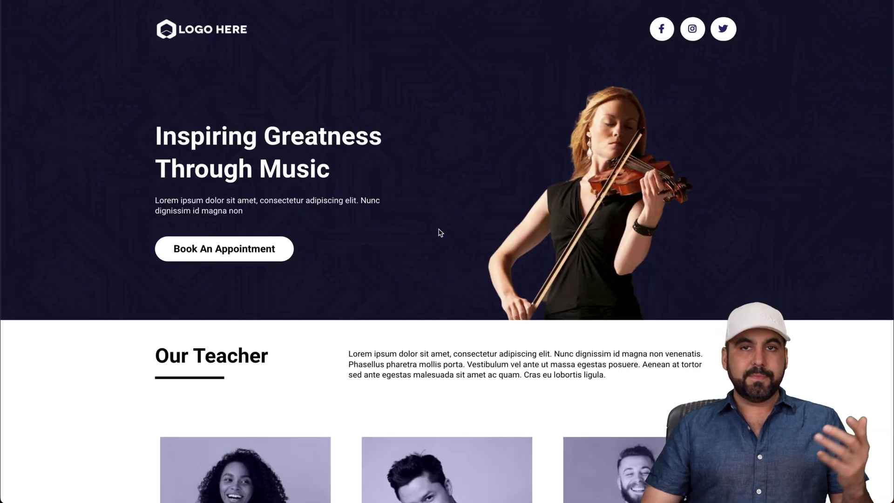
# Scroll through the published Tune Academy page on the WordPress site.
pyautogui.scroll(-8, 439, 232)
pyautogui.scroll(-2, 439, 231)
pyautogui.scroll(-4, 438, 228)
pyautogui.scroll(-4, 440, 228)
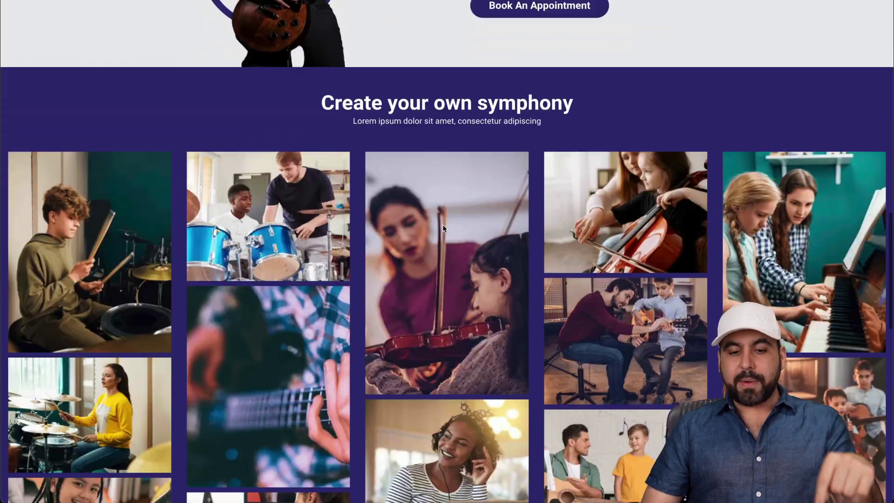
pyautogui.scroll(-4, 442, 228)
pyautogui.scroll(-5, 443, 228)
pyautogui.scroll(15, 443, 230)
pyautogui.scroll(-2, 443, 226)
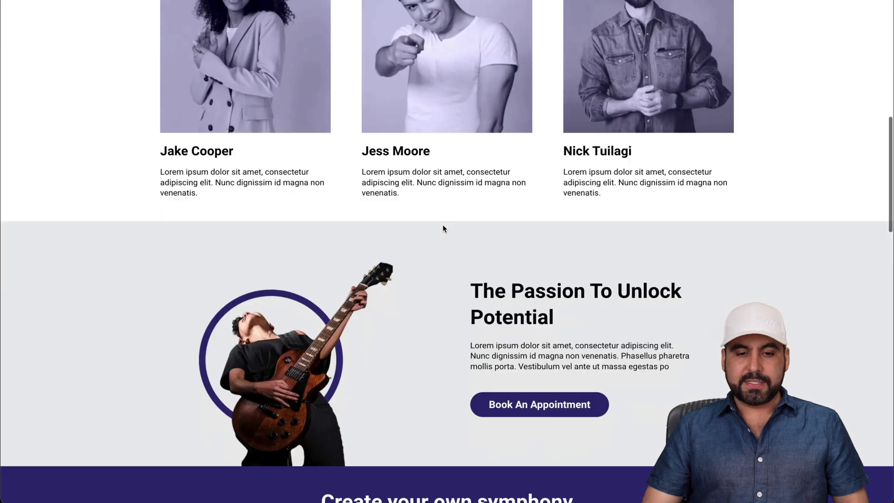
pyautogui.scroll(-2, 512, 303)
# Follow Book An Appointment to the Main Calendar booking page showing June 2023.
pyautogui.click(593, 332)
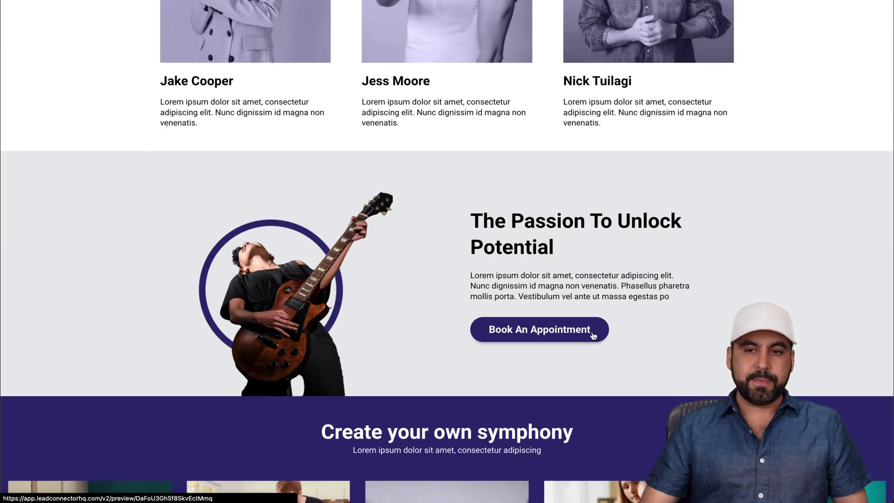
pyautogui.scroll(-5, 600, 332)
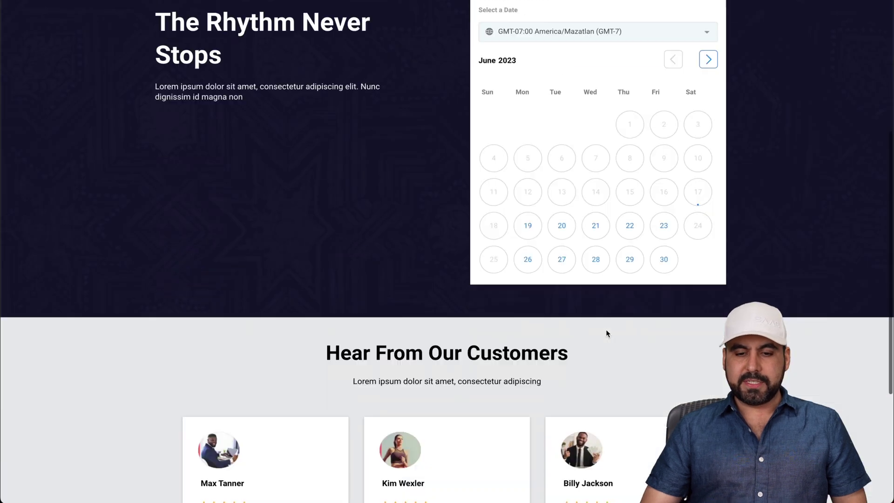
pyautogui.scroll(-5, 606, 329)
pyautogui.scroll(10, 606, 332)
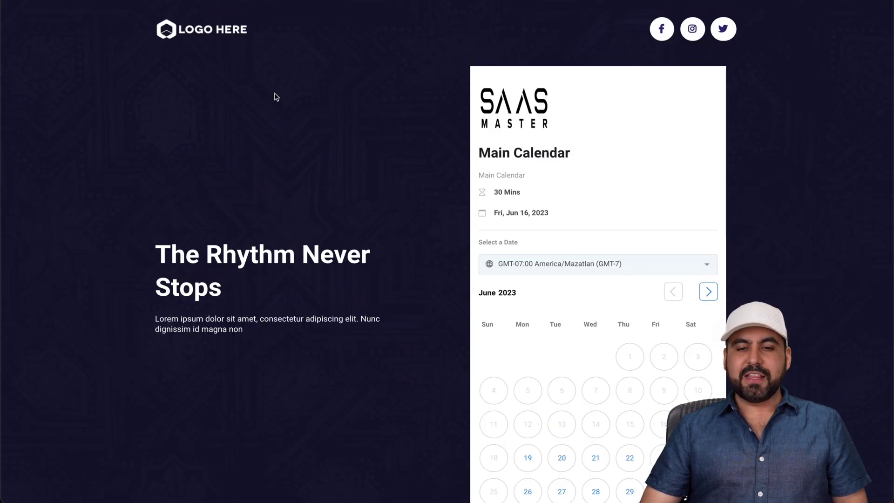